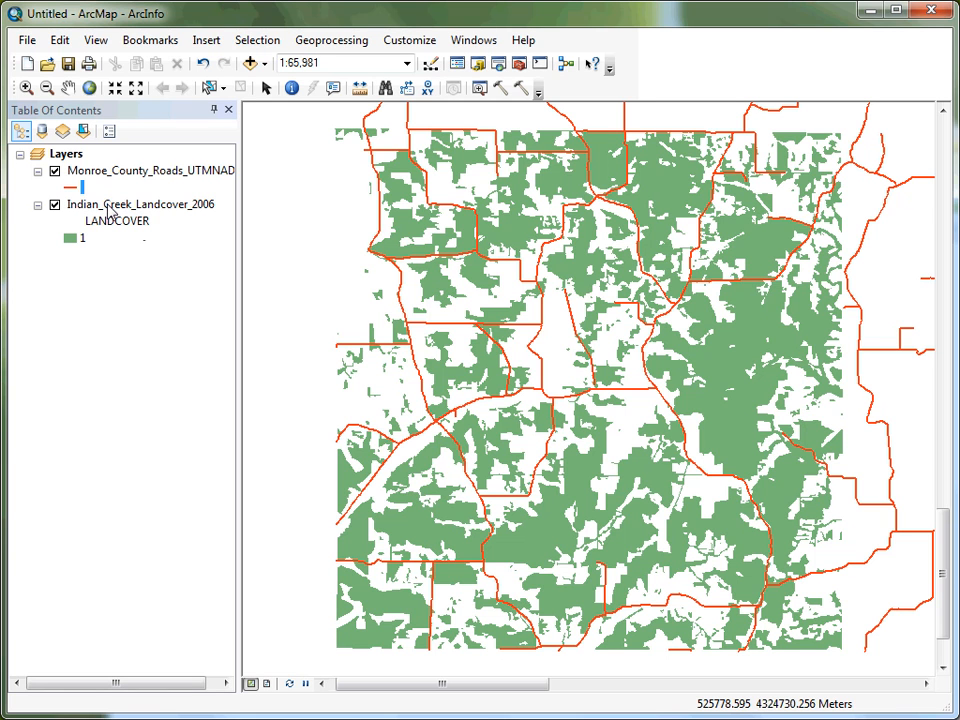
Check the data source path of the Indian_Creek_Landcover_2006 layer in its properties, leaving the layer settings as they are.
{"action": "right_click", "coordinate": [110, 211]}
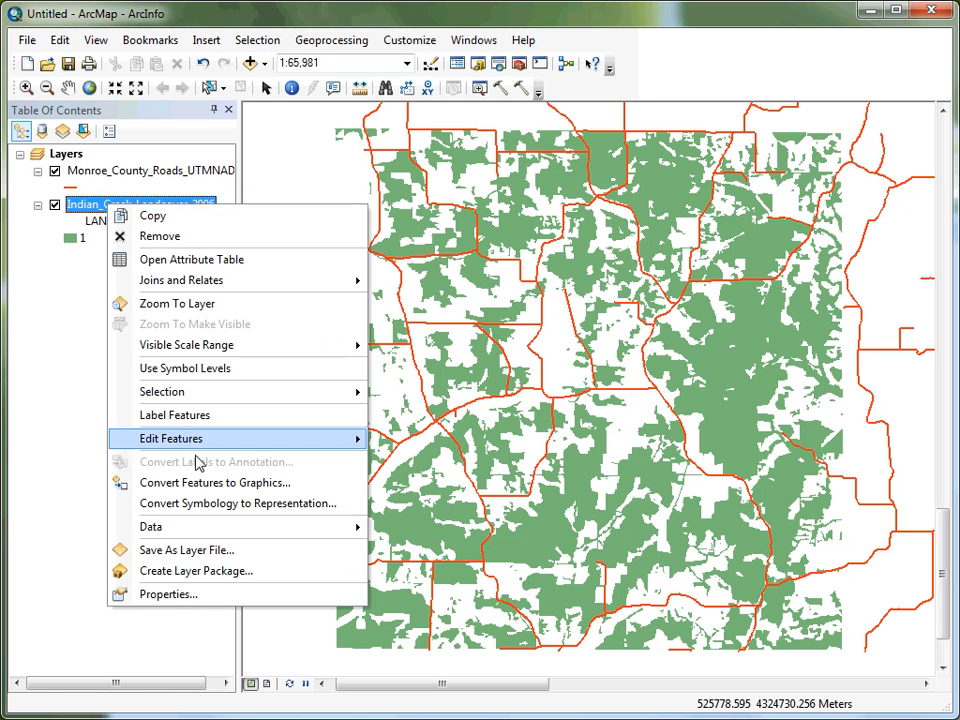
{"action": "left_click", "coordinate": [193, 593]}
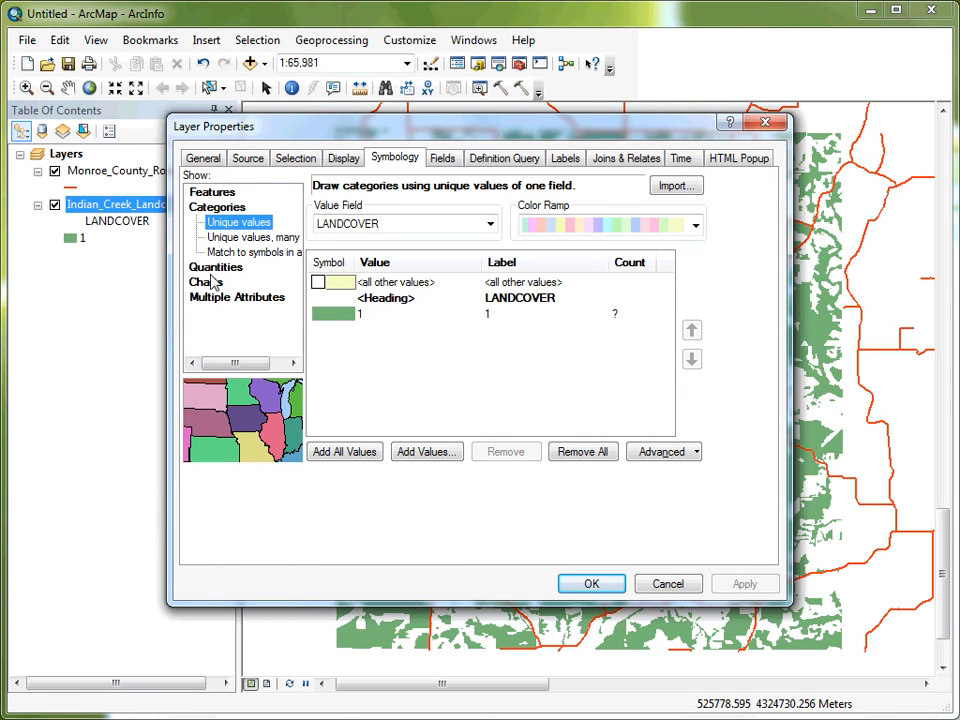
{"action": "left_click", "coordinate": [249, 161]}
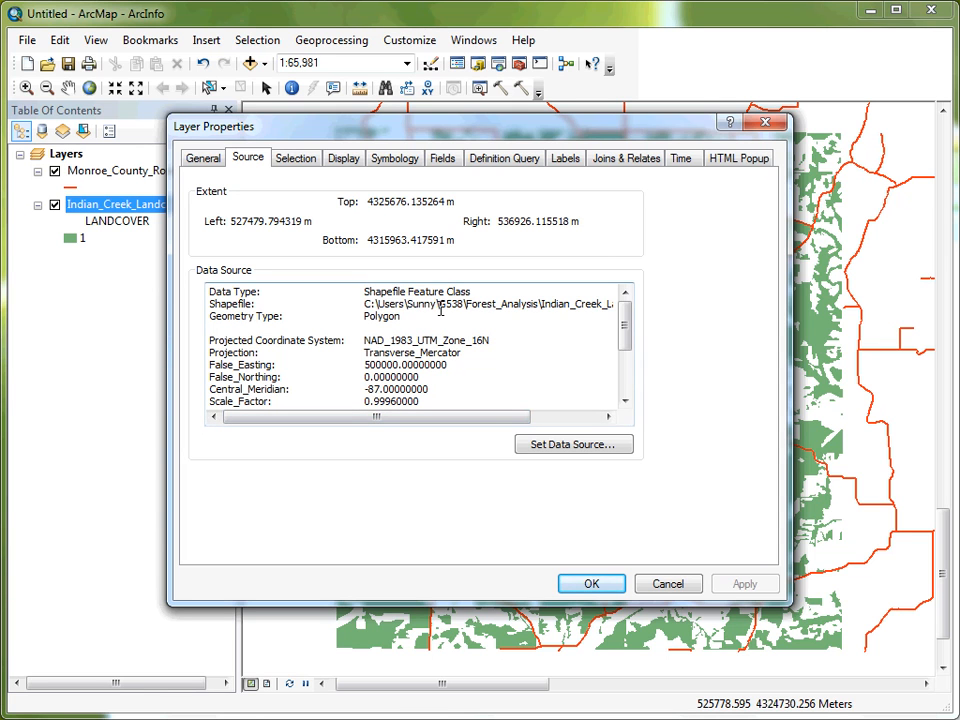
{"action": "left_click_drag", "start_coordinate": [414, 418], "coordinate": [484, 419]}
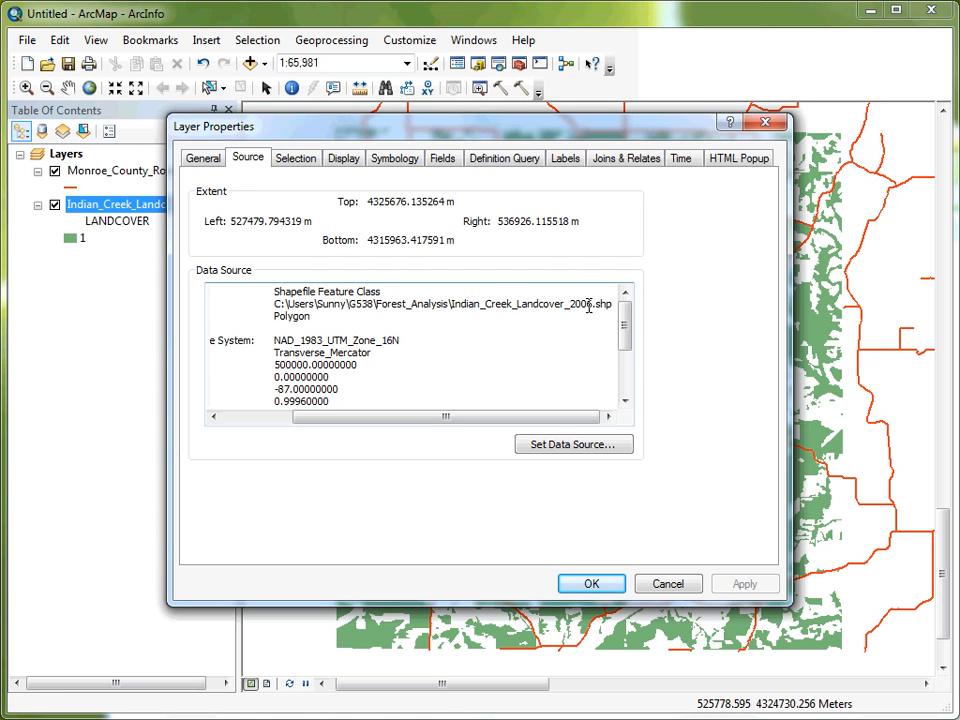
{"action": "left_click", "coordinate": [668, 583]}
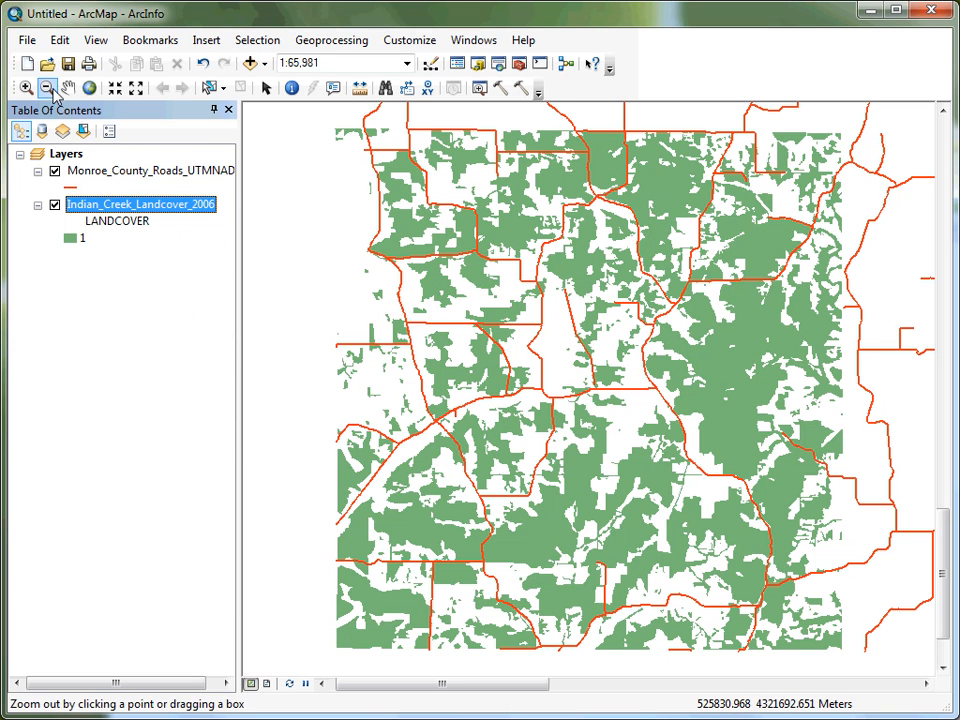
Save the map document as "Forest 2006" in the Forest_Analysis folder inside G538.
{"action": "left_click", "coordinate": [28, 42]}
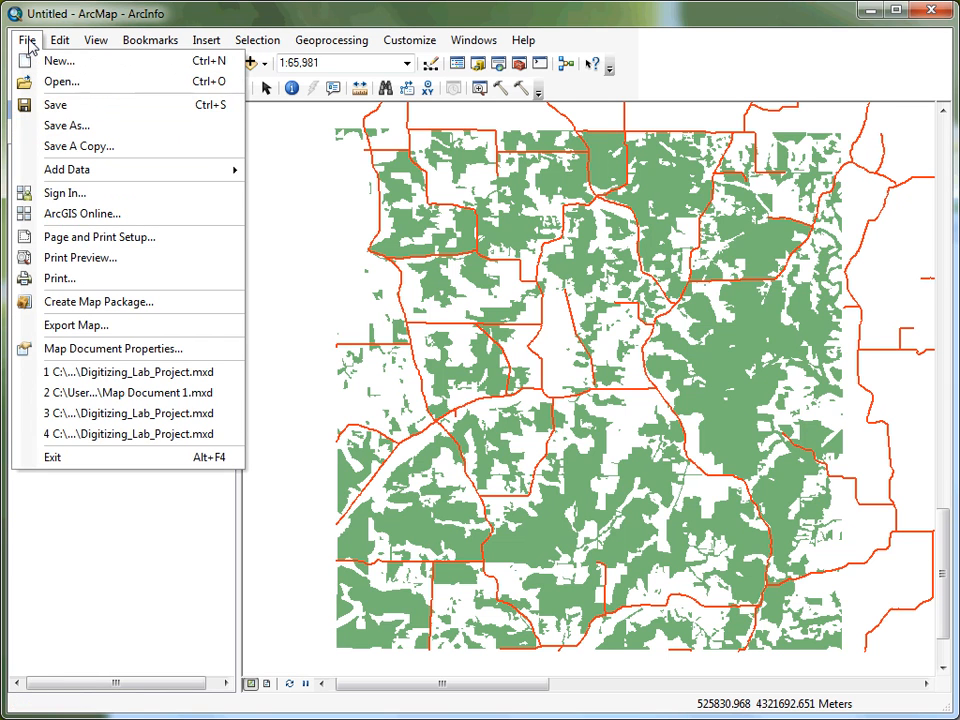
{"action": "left_click", "coordinate": [57, 106]}
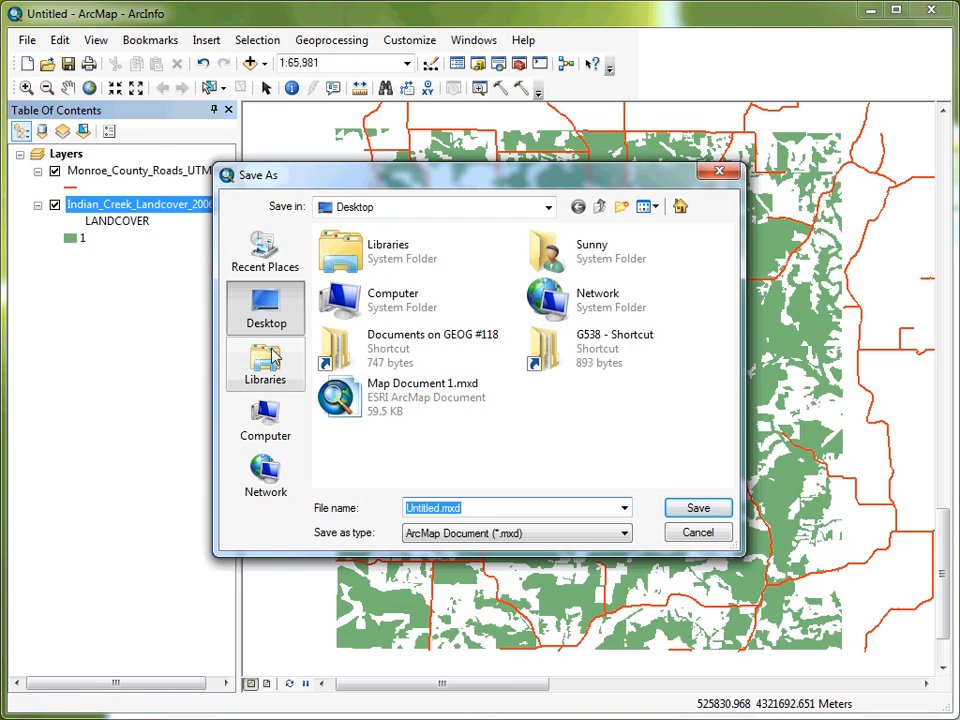
{"action": "left_click", "coordinate": [532, 360]}
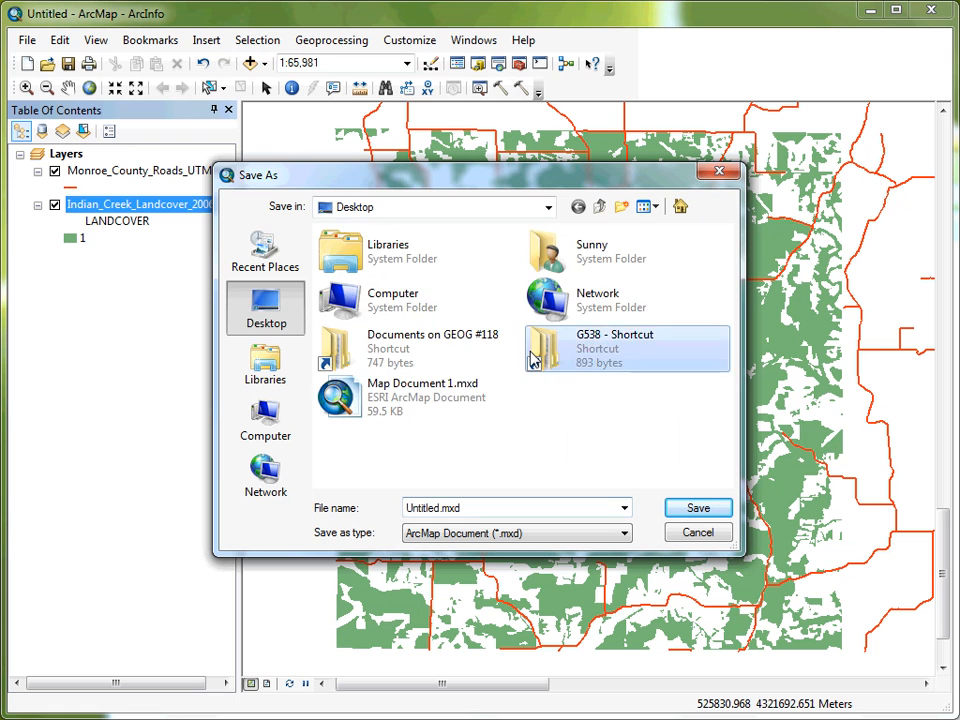
{"action": "double_click", "coordinate": [532, 360]}
{"action": "double_click", "coordinate": [345, 254]}
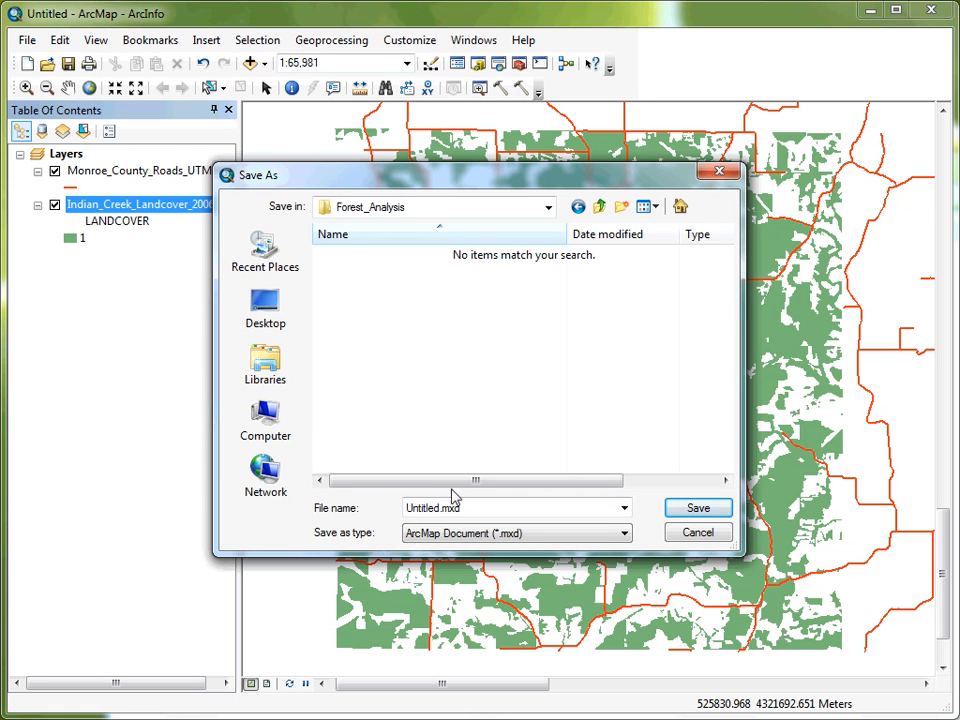
{"action": "double_click", "coordinate": [440, 513]}
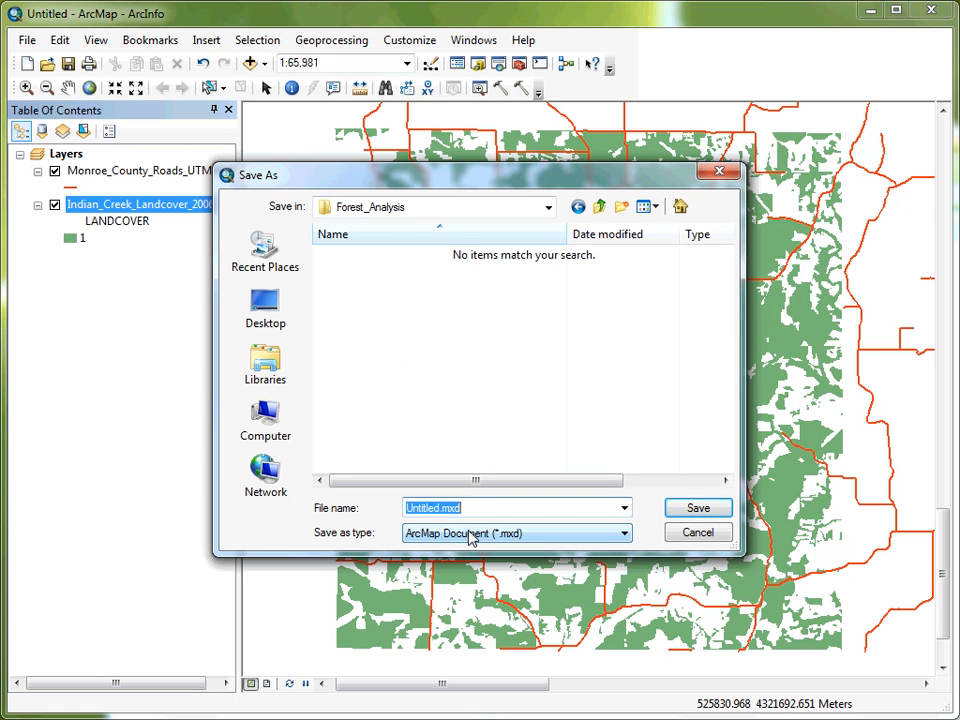
{"action": "key", "text": "End"}
{"action": "key", "text": "BackSpace"}
{"action": "key", "text": "BackSpace"}
{"action": "key", "text": "BackSpace"}
{"action": "key", "text": "BackSpace"}
{"action": "key", "text": "BackSpace"}
{"action": "key", "text": "BackSpace"}
{"action": "key", "text": "BackSpace"}
{"action": "key", "text": "BackSpace"}
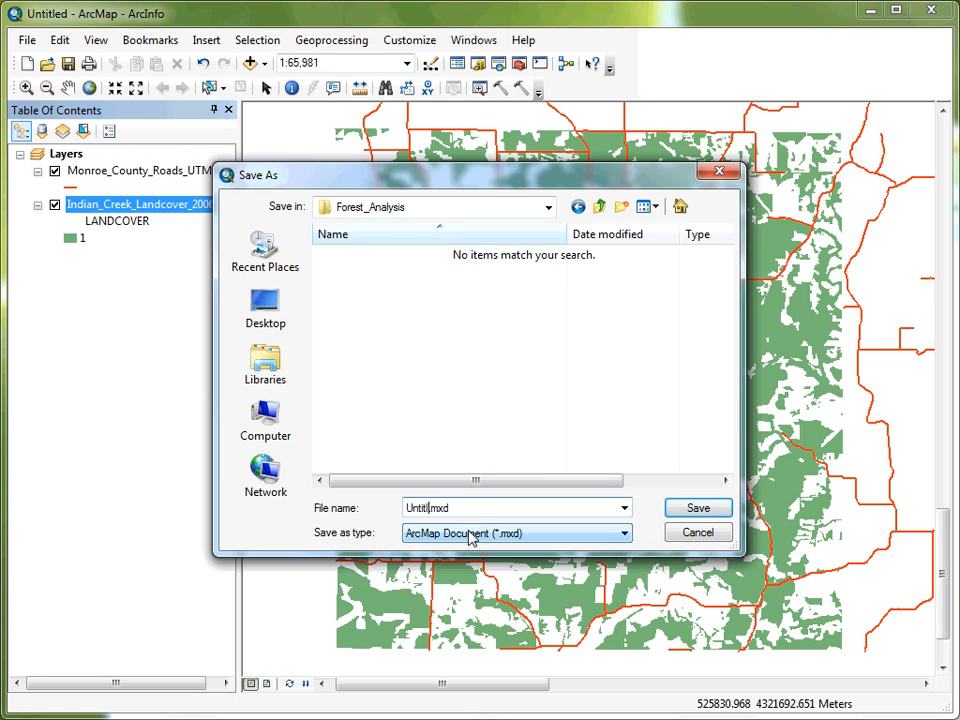
{"action": "type", "text": "Forest 2006"}
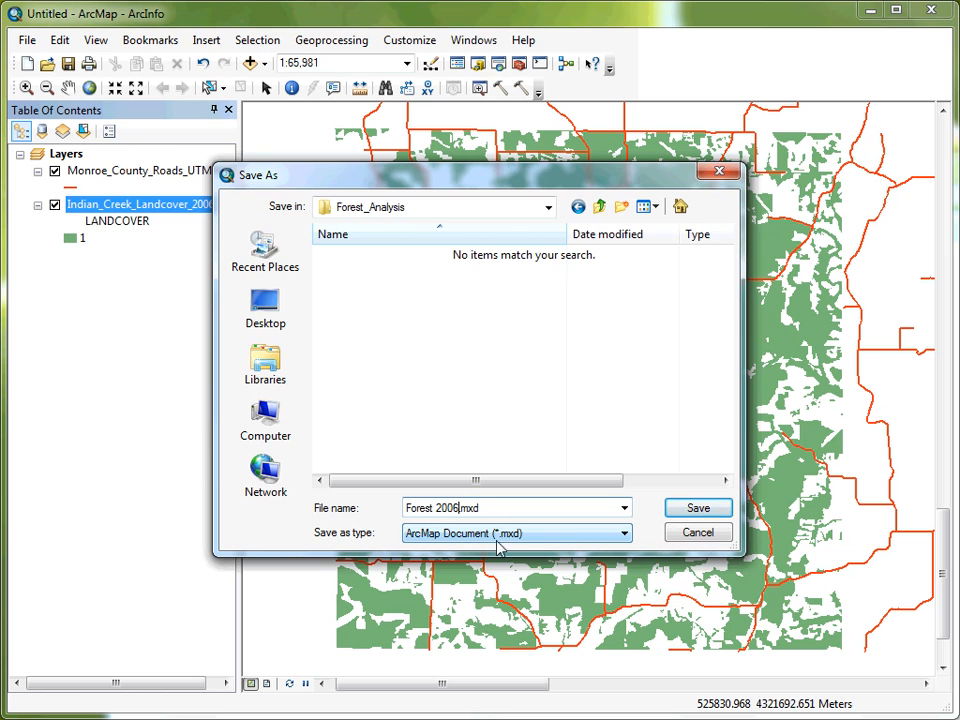
{"action": "left_click", "coordinate": [696, 507]}
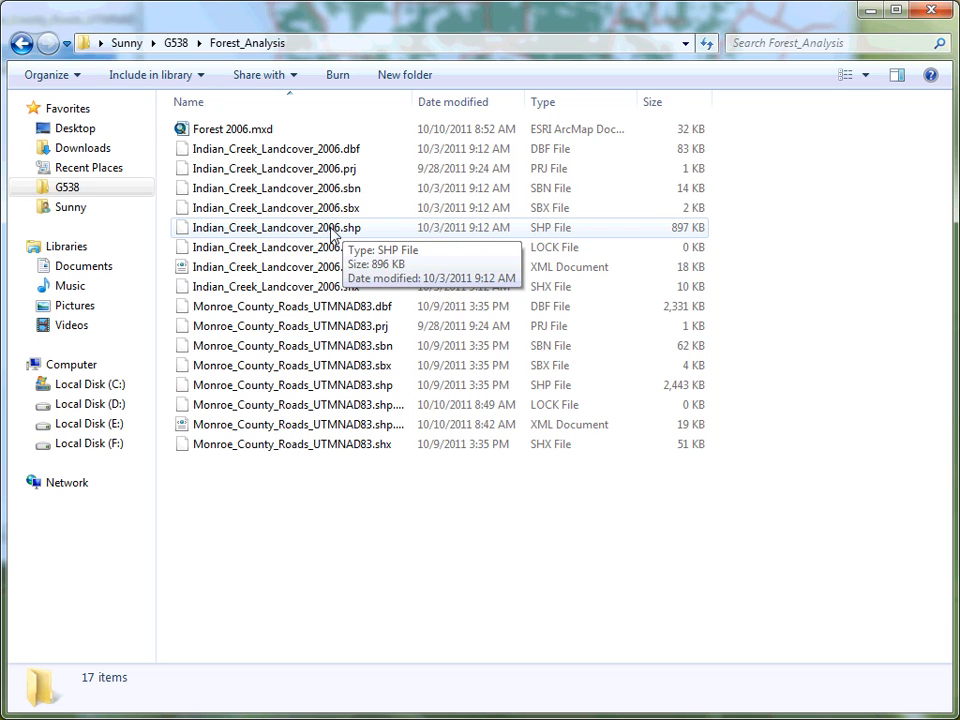
Highlight all component files of the Indian_Creek_Landcover_2006 shapefile in the Forest_Analysis folder, and clear the selection.
{"action": "left_click", "coordinate": [313, 288]}
{"action": "left_click", "coordinate": [295, 152], "text": "shift"}
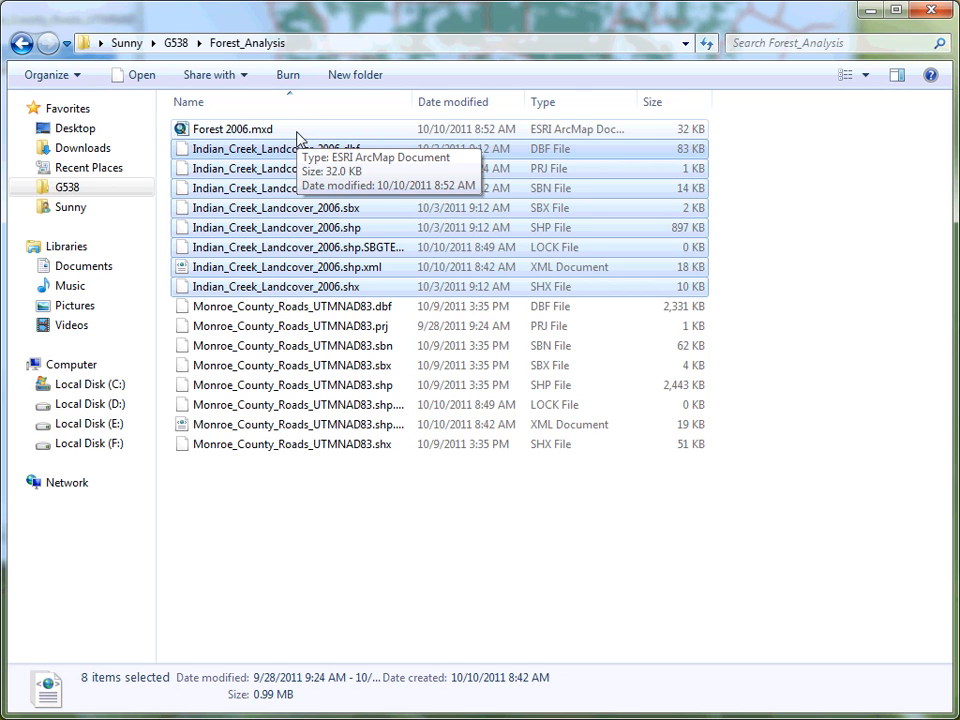
{"action": "left_click", "coordinate": [336, 480]}
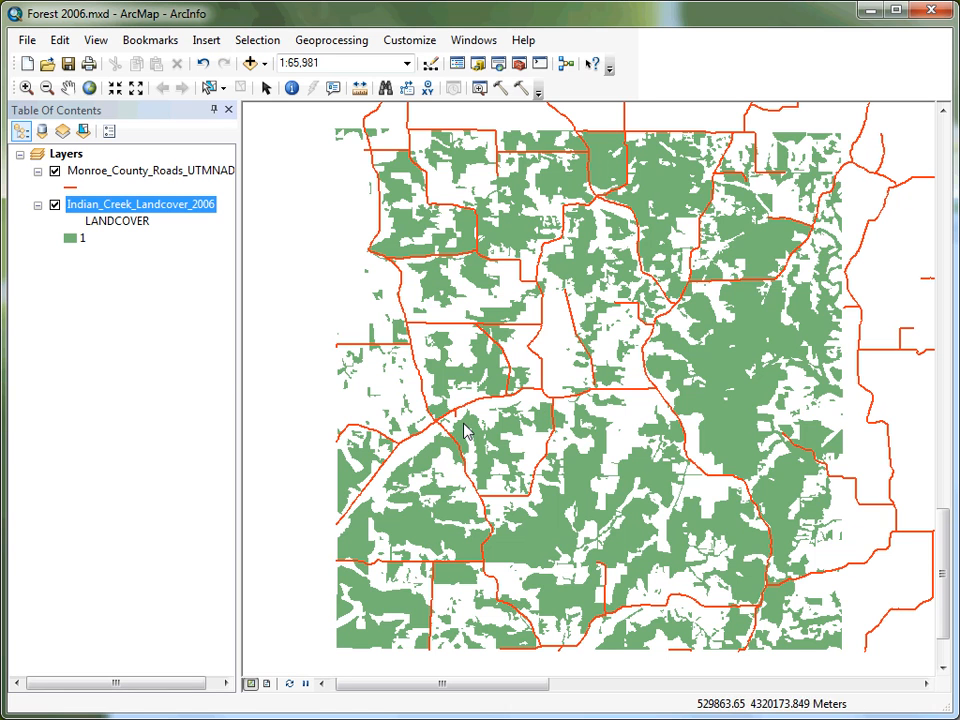
{"action": "left_click", "coordinate": [27, 41]}
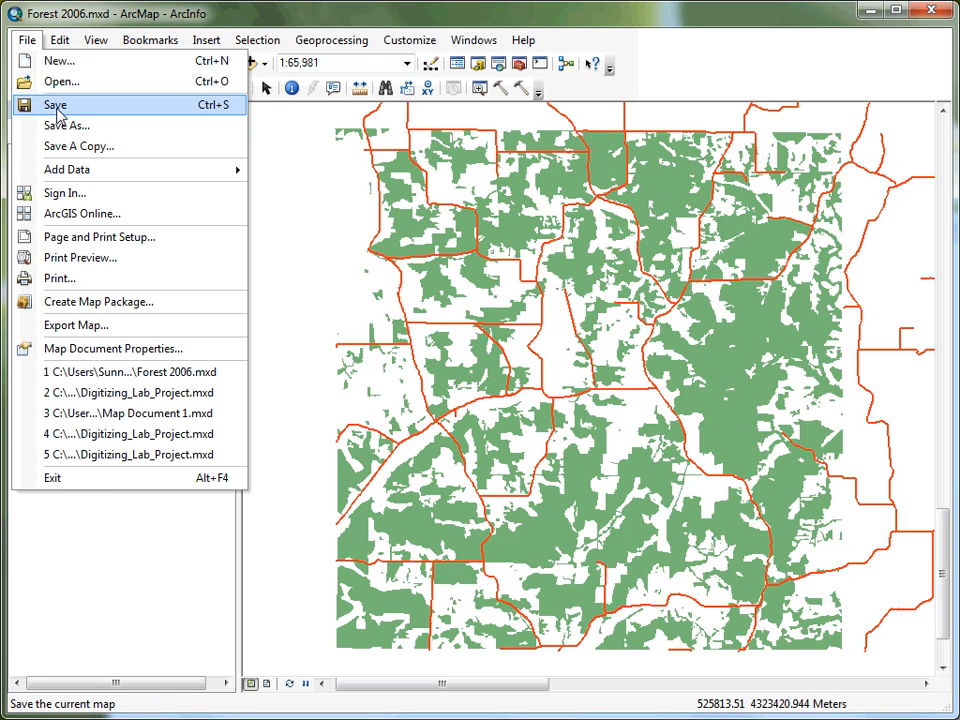
{"action": "left_click", "coordinate": [248, 18]}
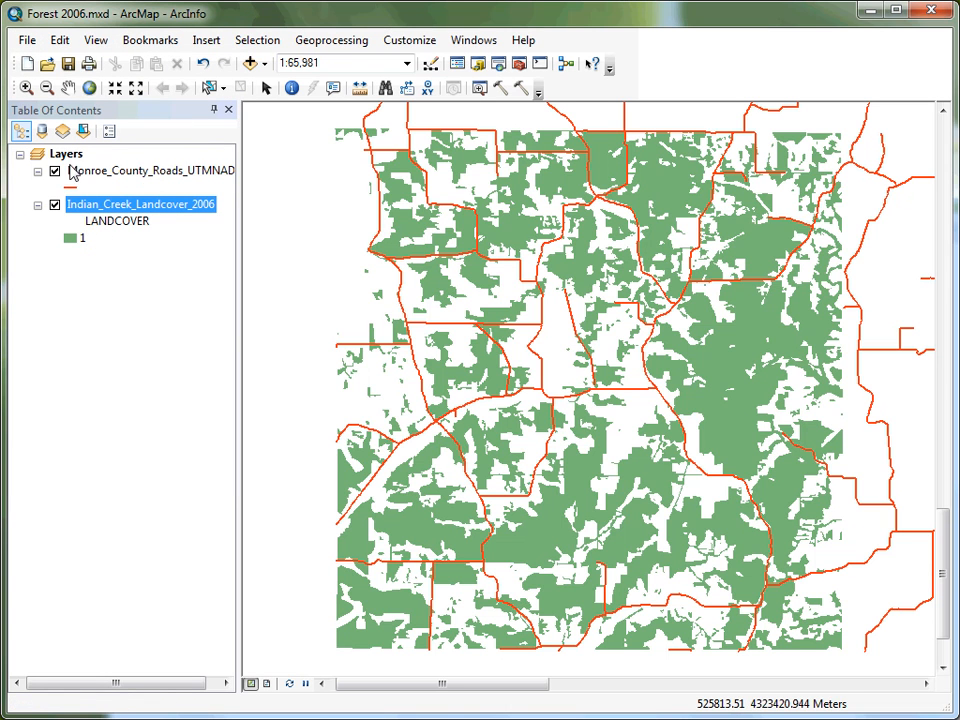
Rename the legend label of class 1 in the Indian_Creek_Landcover_2006 layer to "Forest".
{"action": "left_click", "coordinate": [83, 240]}
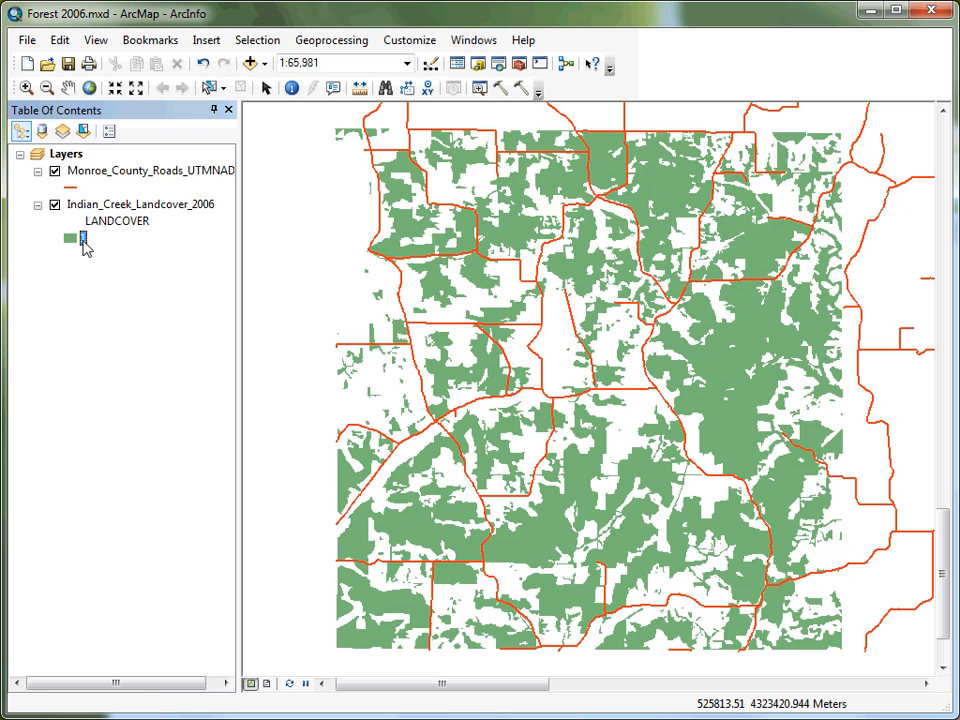
{"action": "left_click", "coordinate": [84, 240]}
{"action": "type", "text": "Forest"}
{"action": "key", "text": "Return"}
{"action": "left_click", "coordinate": [143, 265]}
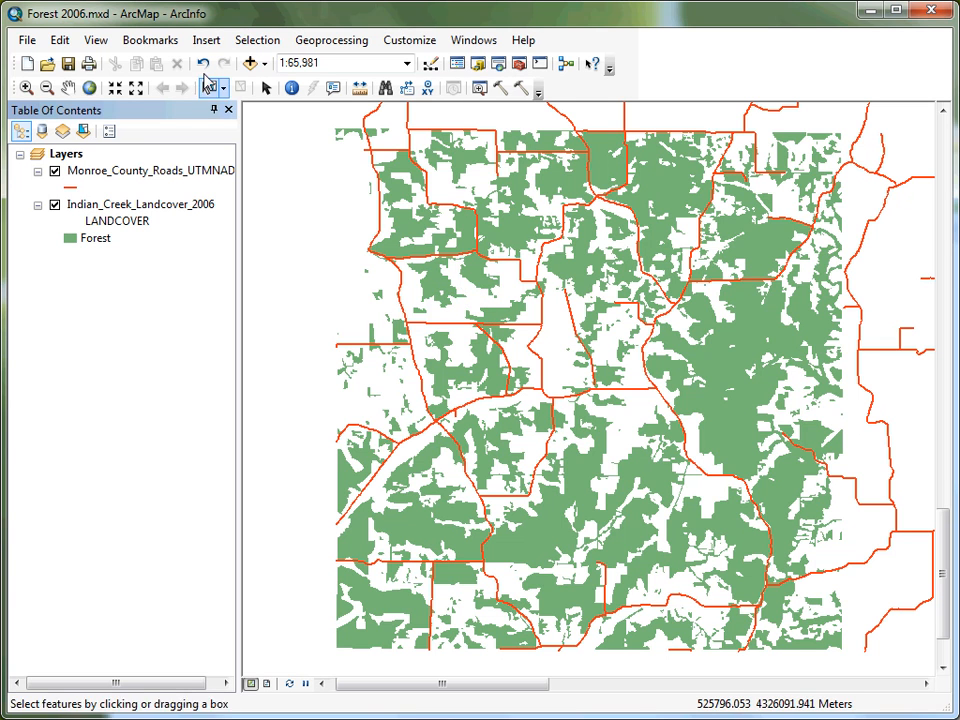
Show the map in layout view and close the floating Layout toolbar.
{"action": "left_click", "coordinate": [103, 44]}
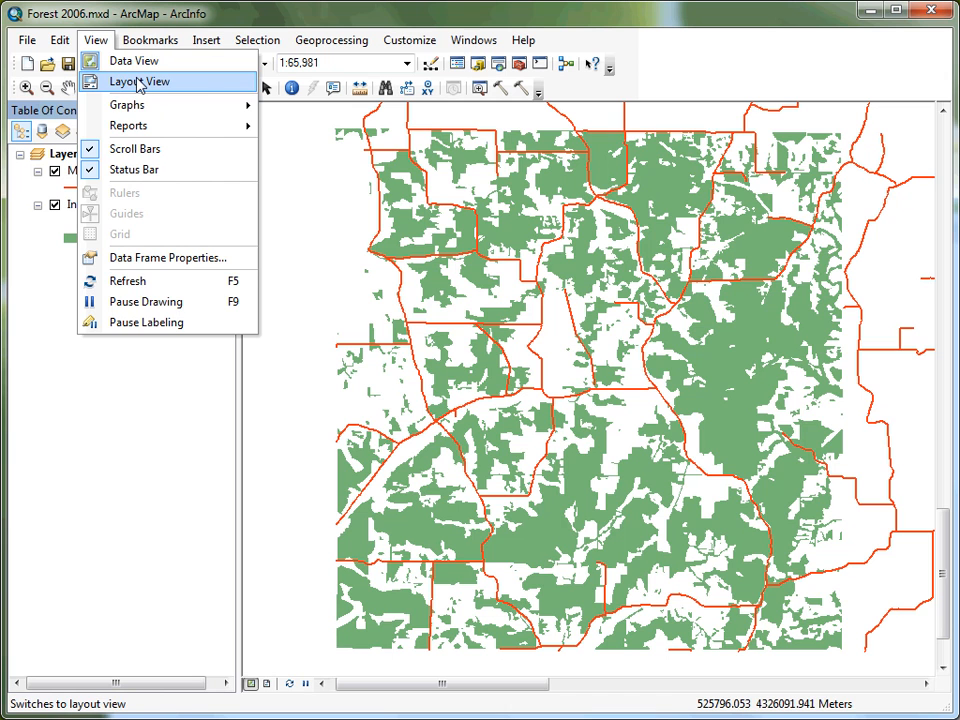
{"action": "left_click", "coordinate": [138, 83]}
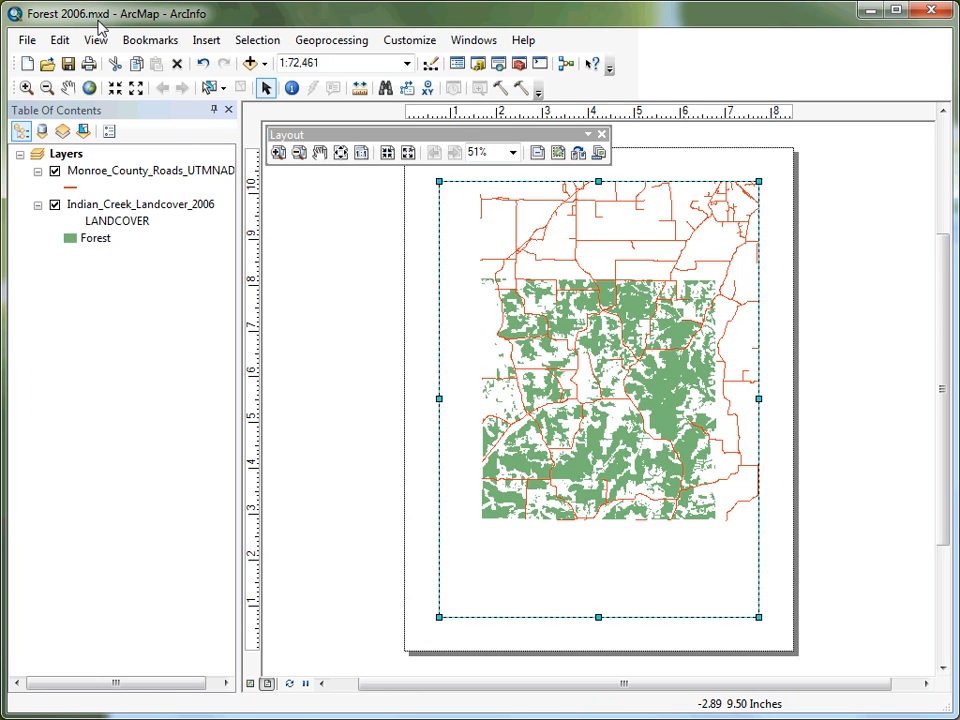
{"action": "left_click", "coordinate": [601, 135]}
{"action": "left_click", "coordinate": [28, 40]}
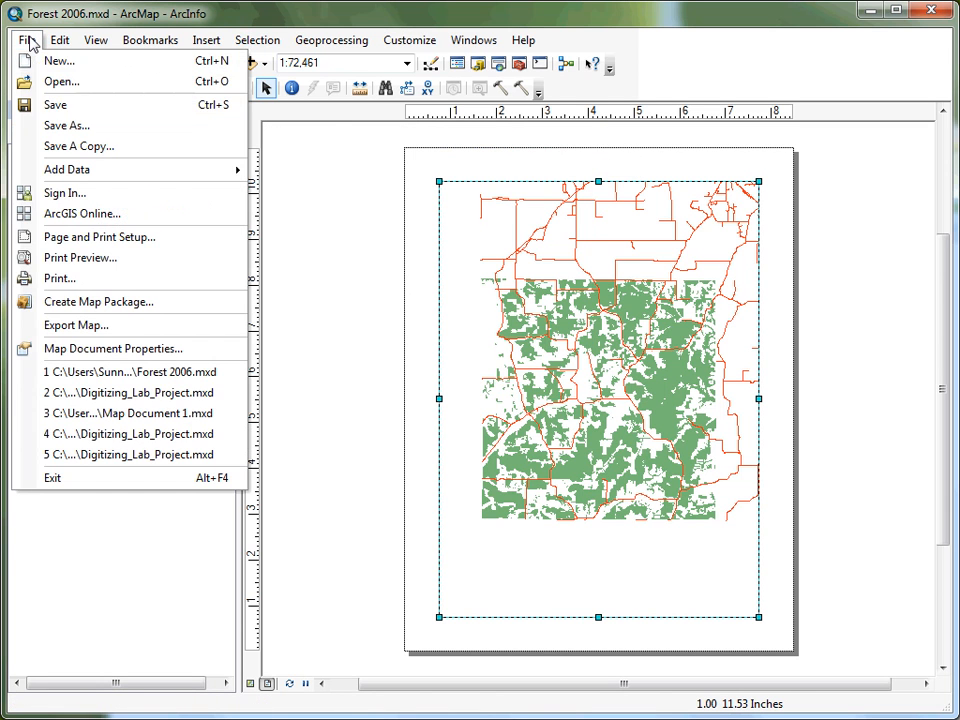
{"action": "left_click", "coordinate": [265, 19]}
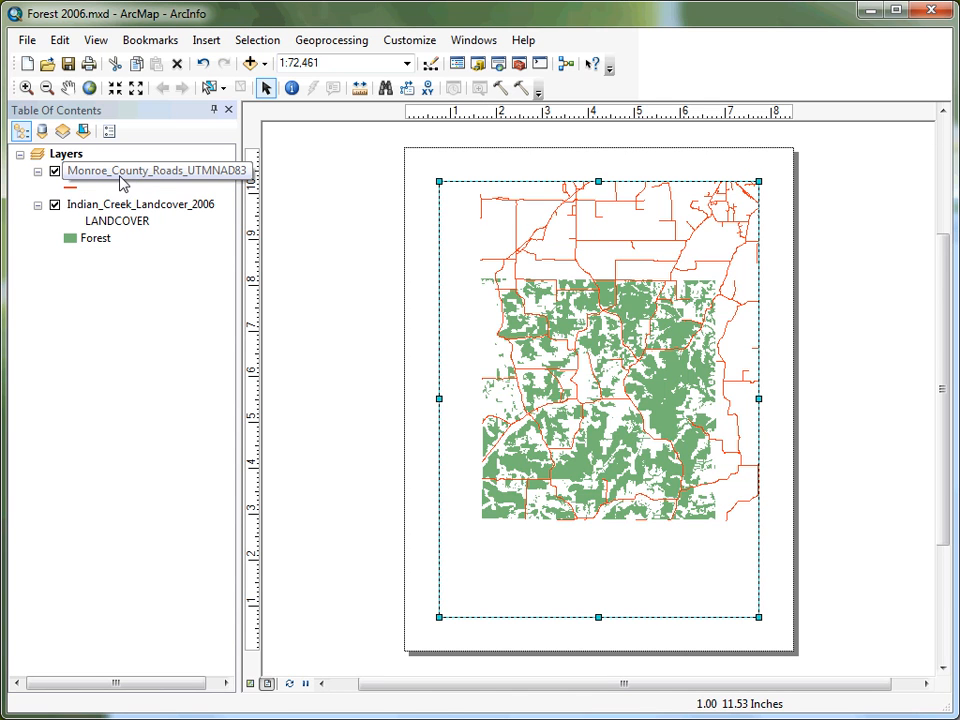
Return the map to data view.
{"action": "left_click", "coordinate": [96, 40]}
{"action": "left_click", "coordinate": [100, 42]}
{"action": "left_click", "coordinate": [100, 42]}
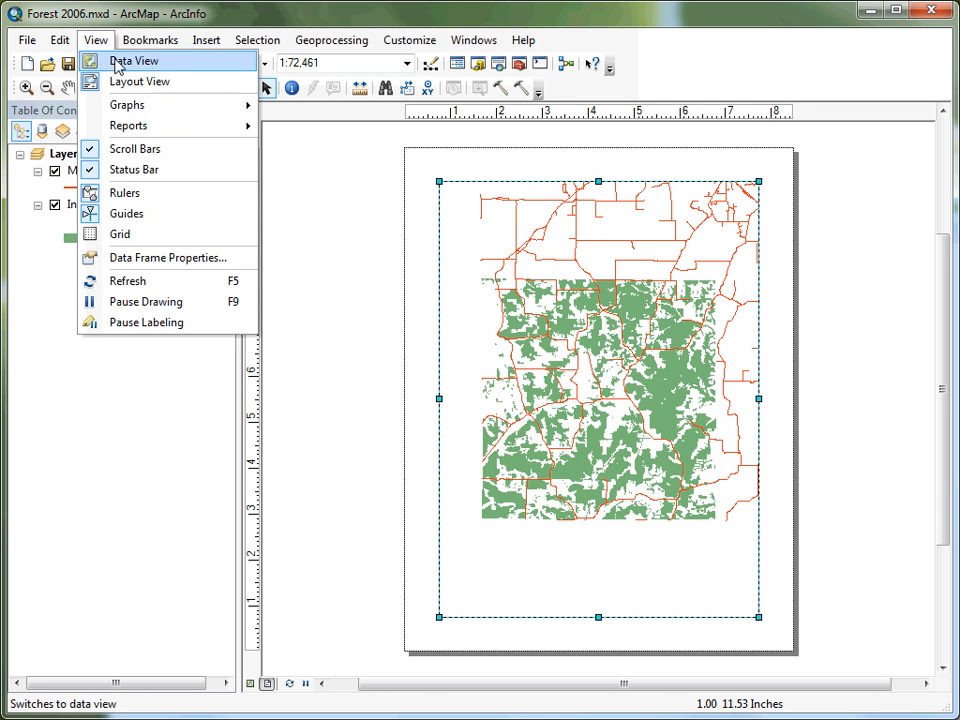
{"action": "left_click", "coordinate": [125, 60]}
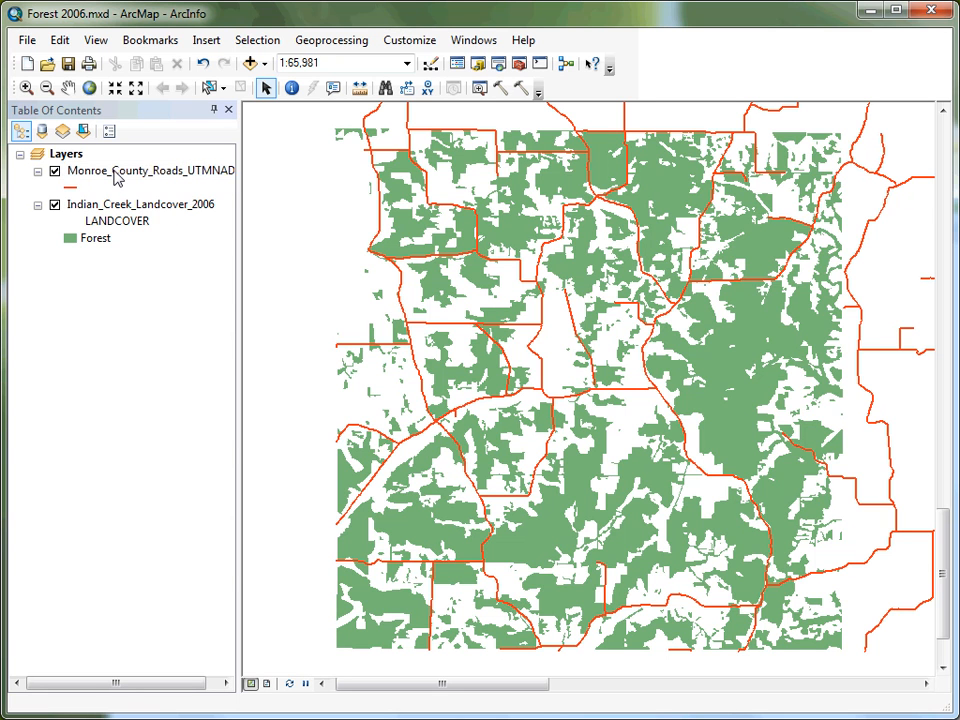
Start an edit session on the Monroe County roads layer and choose its feature template for drawing lines.
{"action": "right_click", "coordinate": [114, 173]}
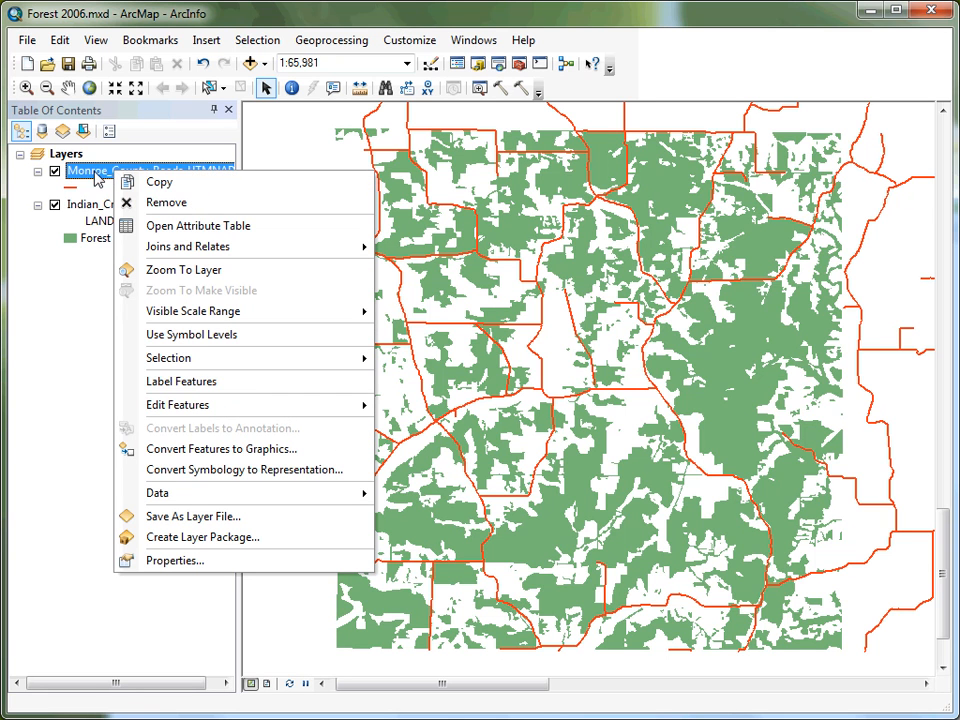
{"action": "mouse_move", "coordinate": [181, 414]}
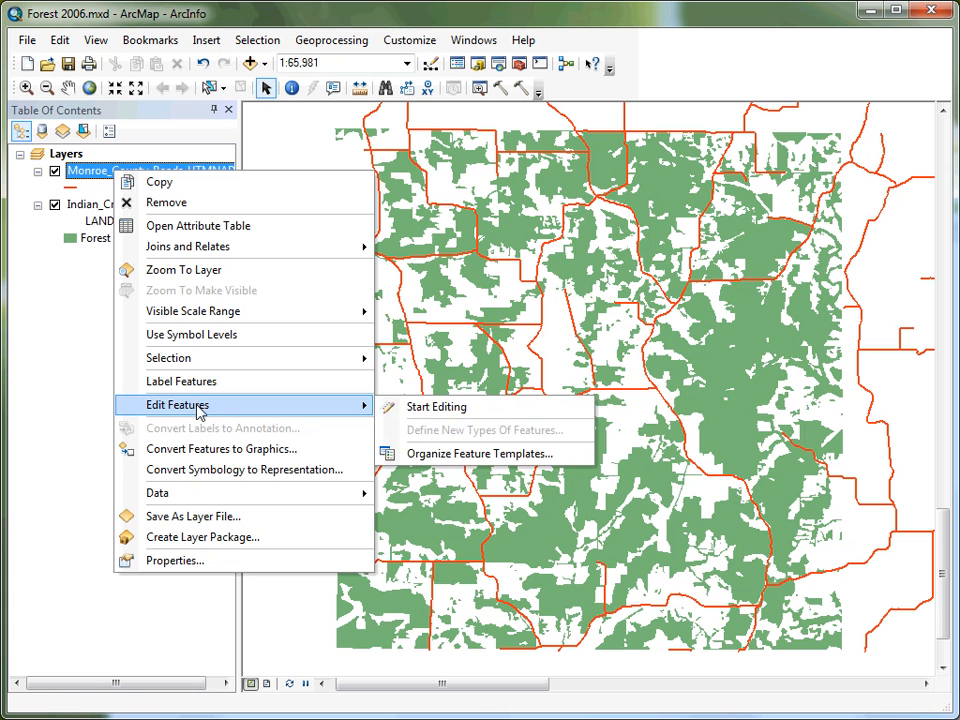
{"action": "left_click", "coordinate": [453, 414]}
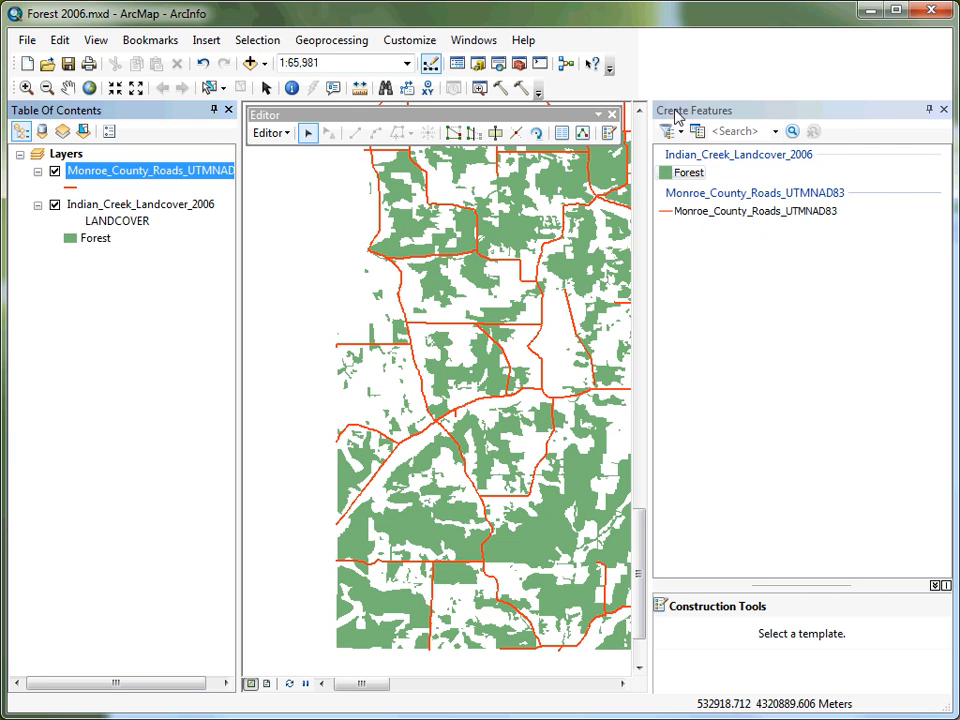
{"action": "left_click", "coordinate": [728, 213]}
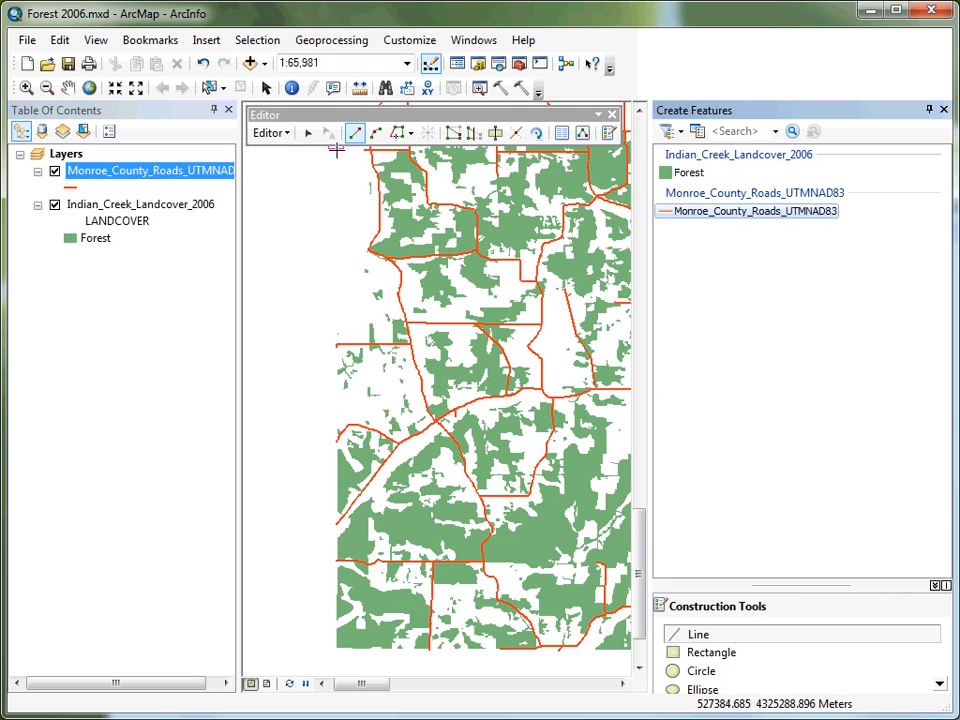
{"action": "left_click", "coordinate": [270, 133]}
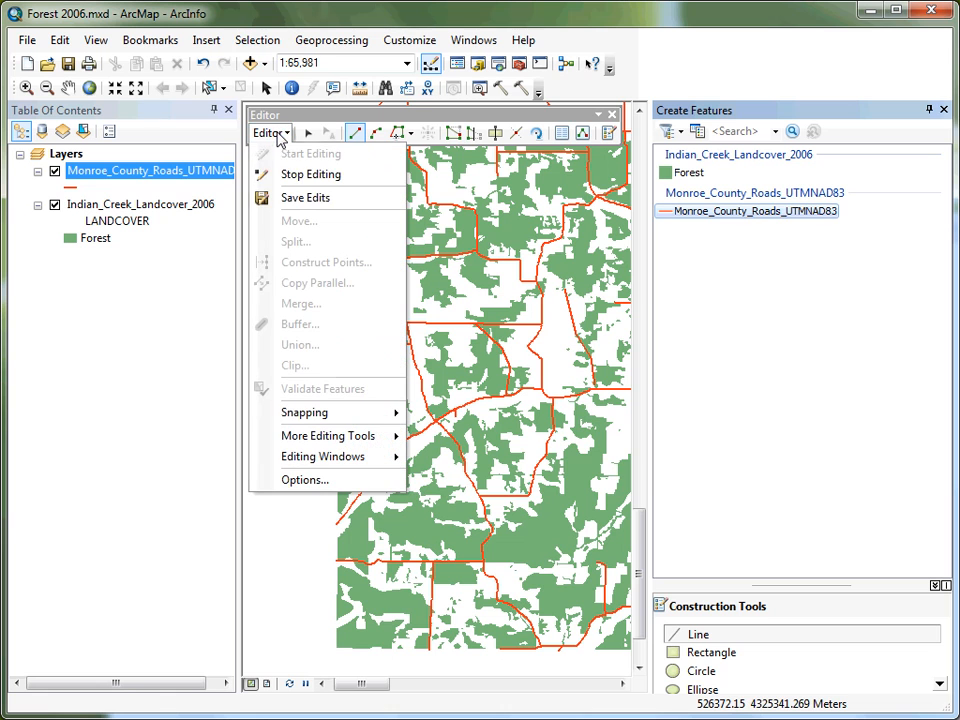
{"action": "left_click", "coordinate": [306, 198]}
{"action": "double_click", "coordinate": [318, 115]}
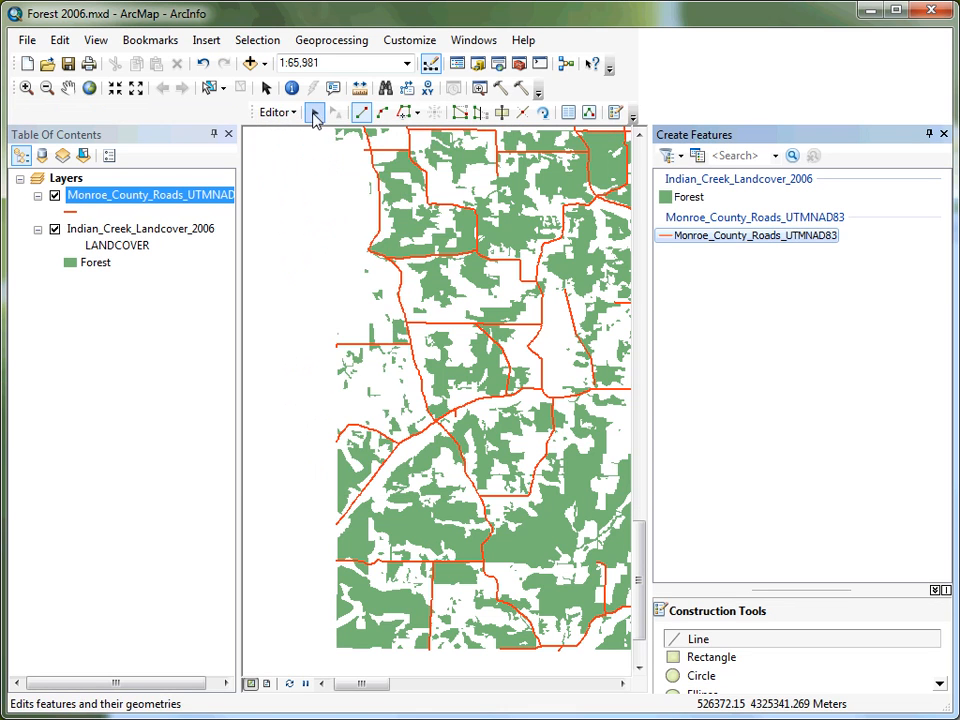
{"action": "mouse_move", "coordinate": [261, 117]}
{"action": "left_mouse_down"}
{"action": "mouse_move", "coordinate": [253, 107]}
{"action": "mouse_move", "coordinate": [264, 158]}
{"action": "mouse_move", "coordinate": [258, 117]}
{"action": "mouse_move", "coordinate": [270, 144]}
{"action": "mouse_move", "coordinate": [259, 124]}
{"action": "left_mouse_up"}
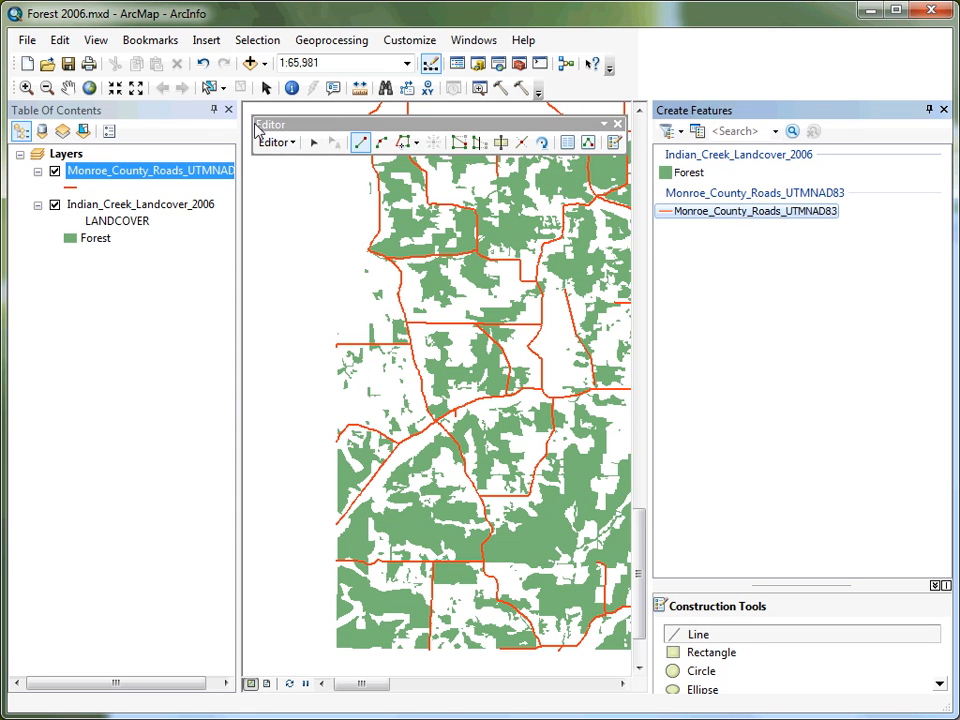
Draw a five-vertex road in the Monroe County roads layer, running north-northwest from the curved road to the horizontal road in the western forest area.
{"action": "left_click", "coordinate": [362, 146]}
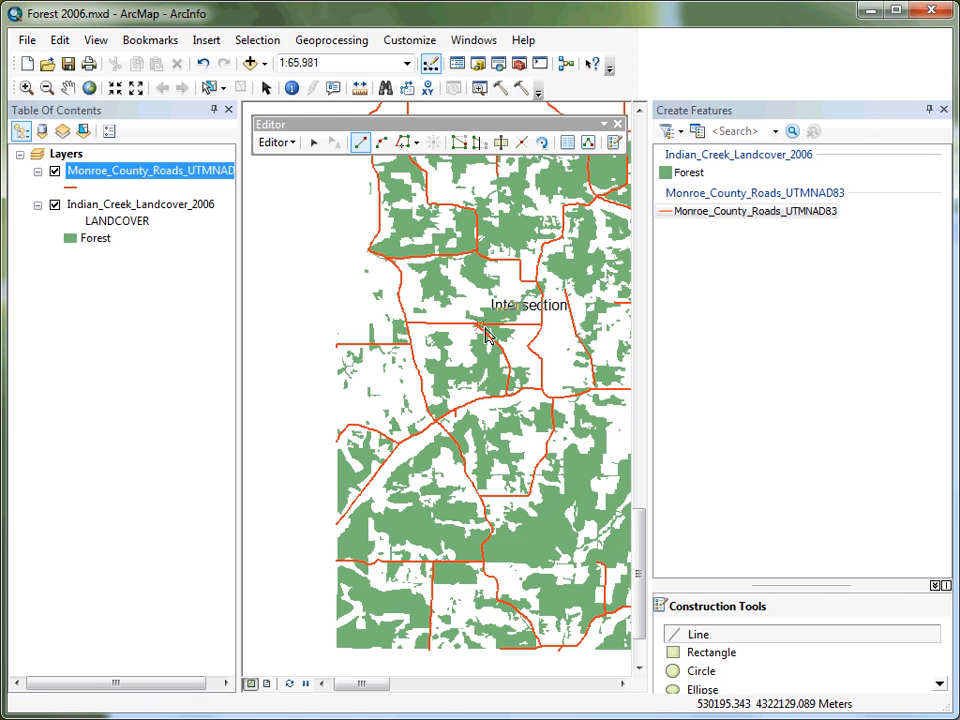
{"action": "left_click", "coordinate": [471, 404]}
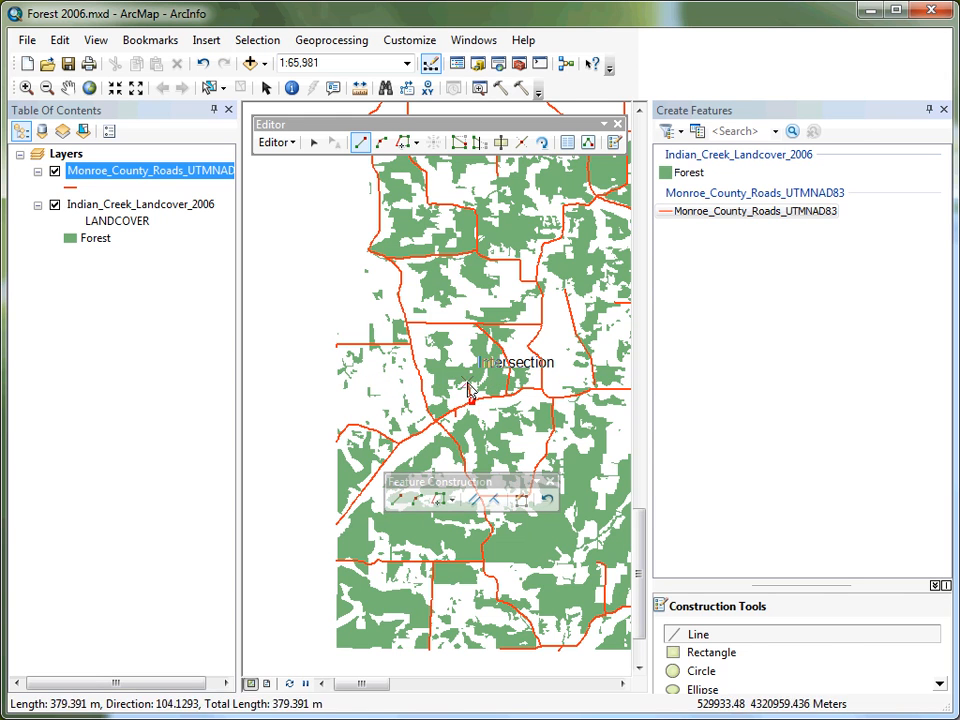
{"action": "left_click", "coordinate": [467, 382]}
{"action": "left_click", "coordinate": [458, 367]}
{"action": "left_click", "coordinate": [446, 347]}
{"action": "double_click", "coordinate": [445, 327]}
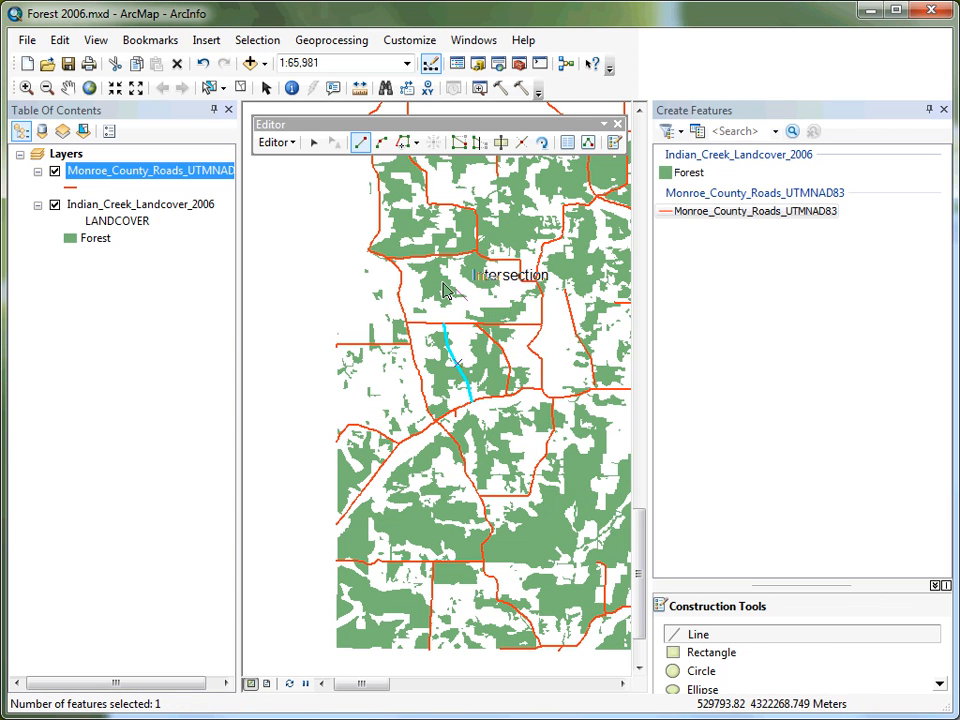
Save the road edits and close the Create Features window and the Editor toolbar.
{"action": "left_click", "coordinate": [274, 143]}
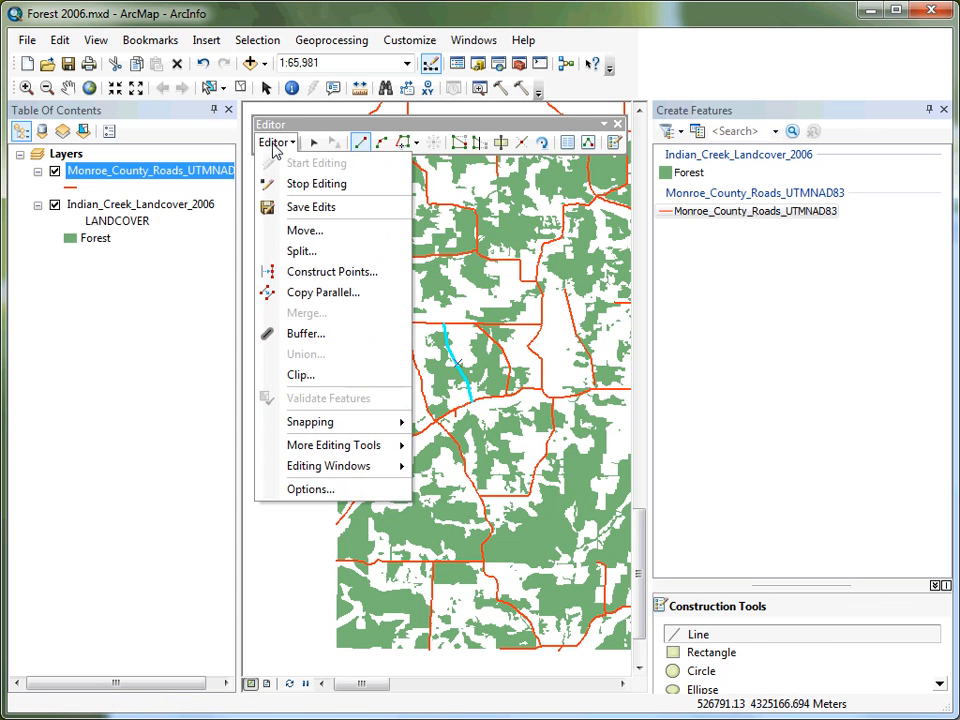
{"action": "left_click", "coordinate": [312, 208]}
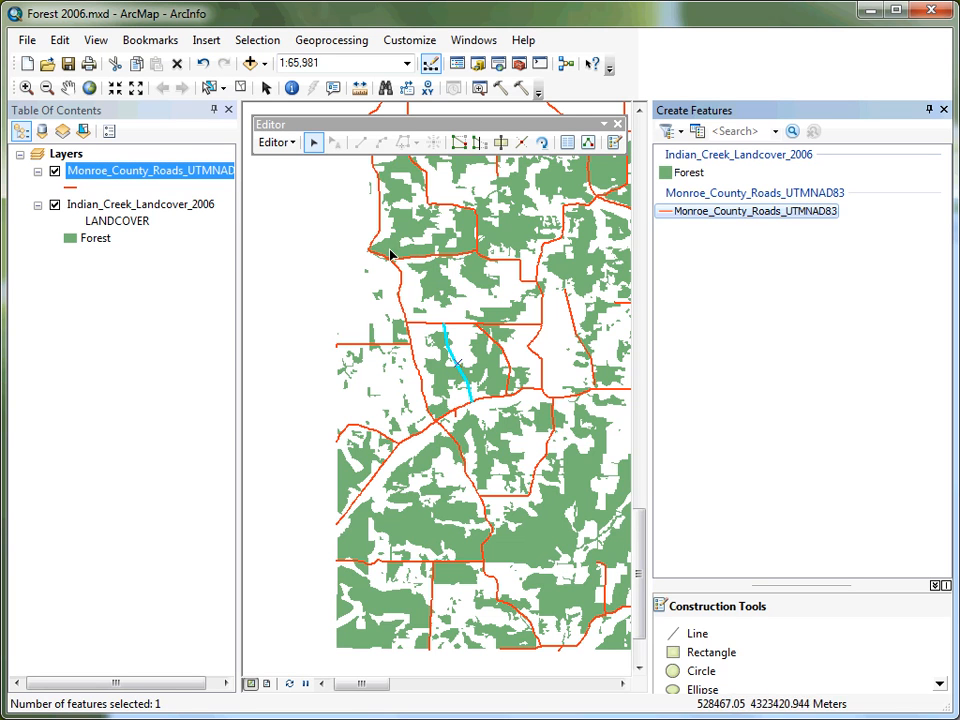
{"action": "left_click", "coordinate": [944, 110]}
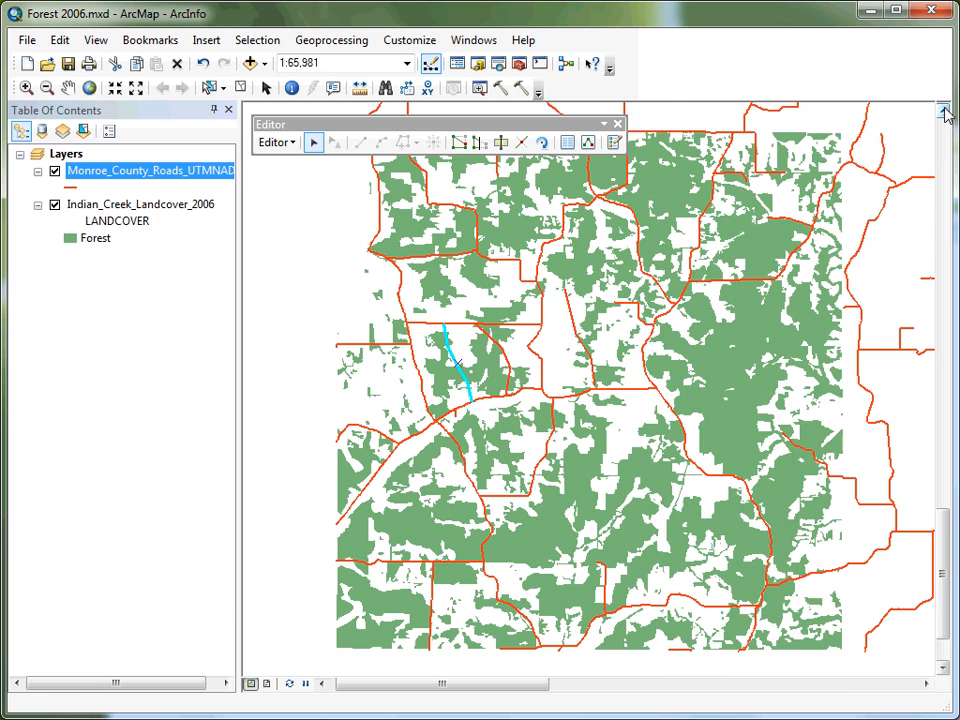
{"action": "left_click", "coordinate": [617, 124]}
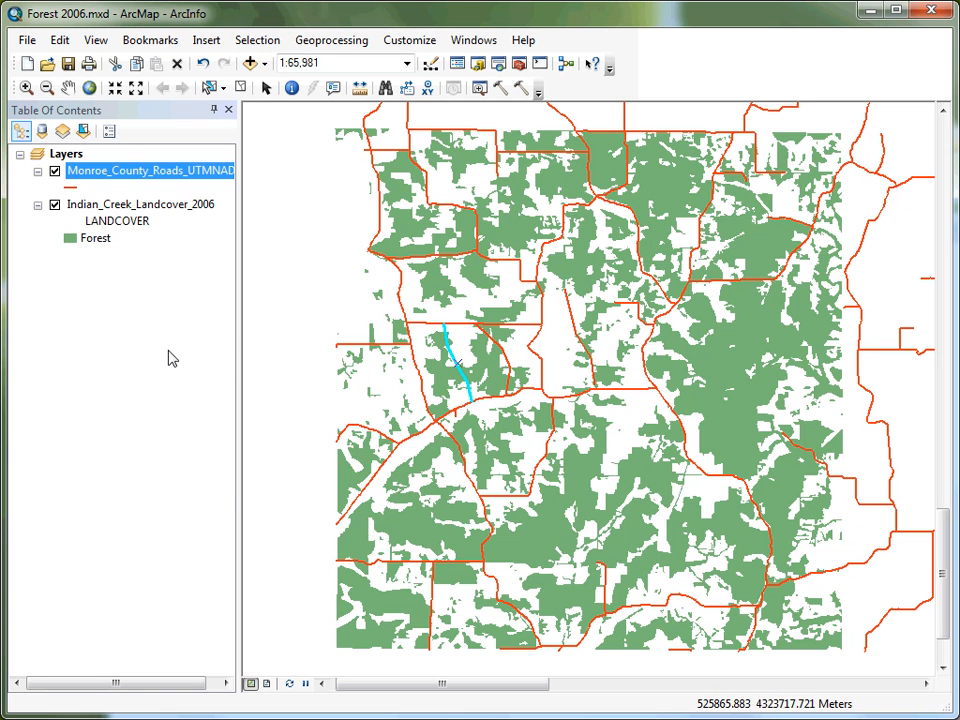
Save the Forest 2006 map document.
{"action": "left_click", "coordinate": [42, 40]}
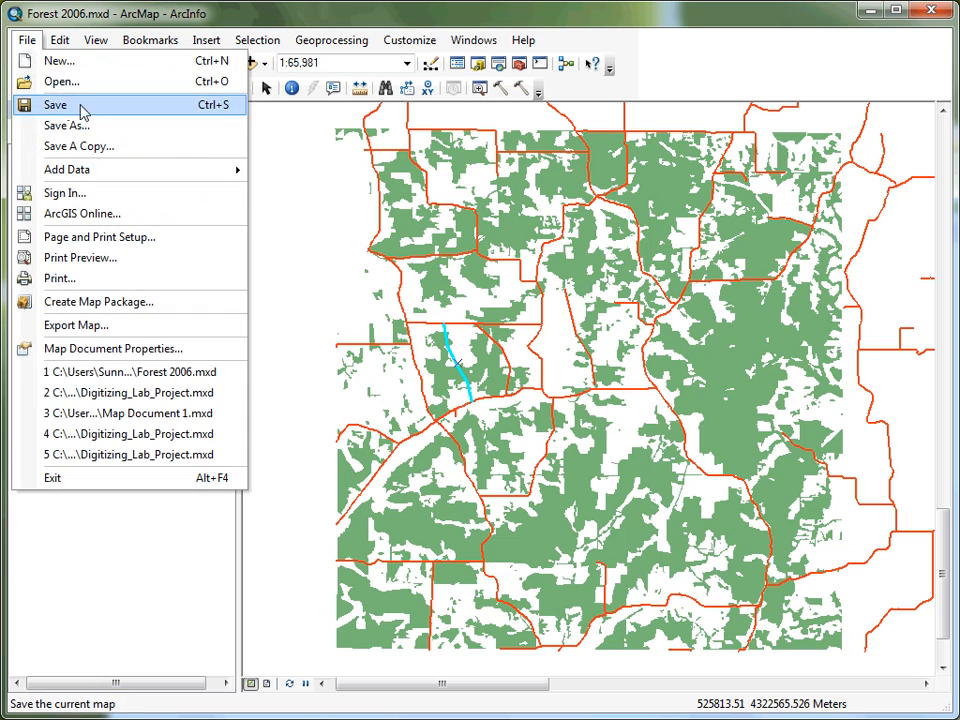